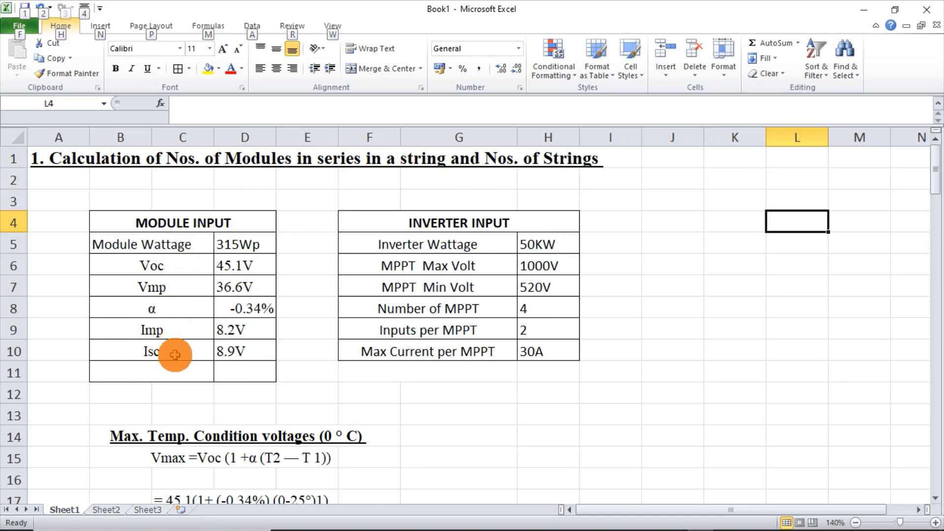
Examine the module and inverter input tables and the Vmax calculation for the 0 °C temperature condition.
left_click(174, 308)
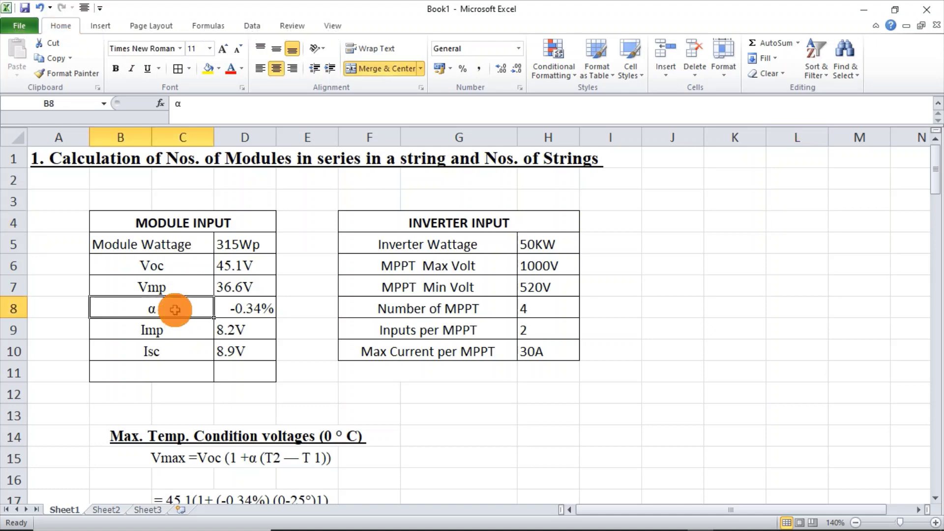
left_click(689, 375)
scroll(691, 377, "down", 2)
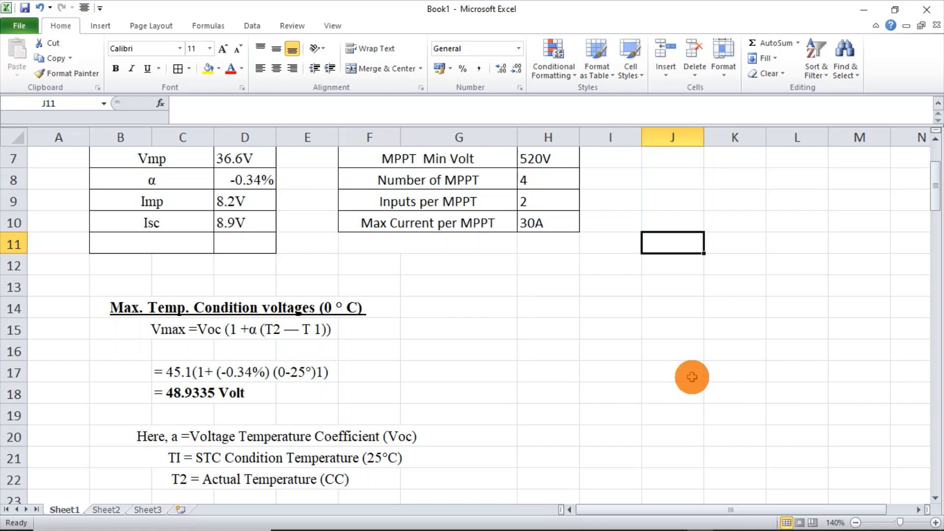
scroll(692, 377, "up", 2)
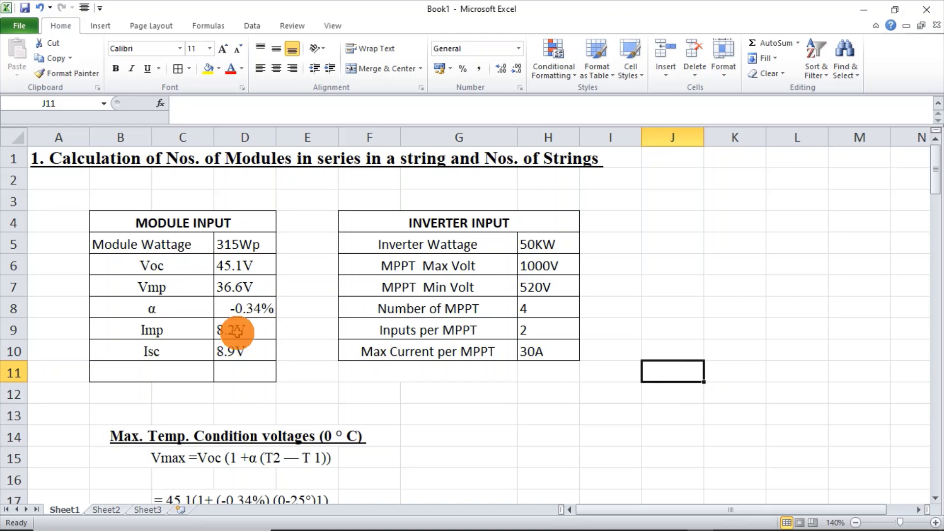
left_click(168, 312)
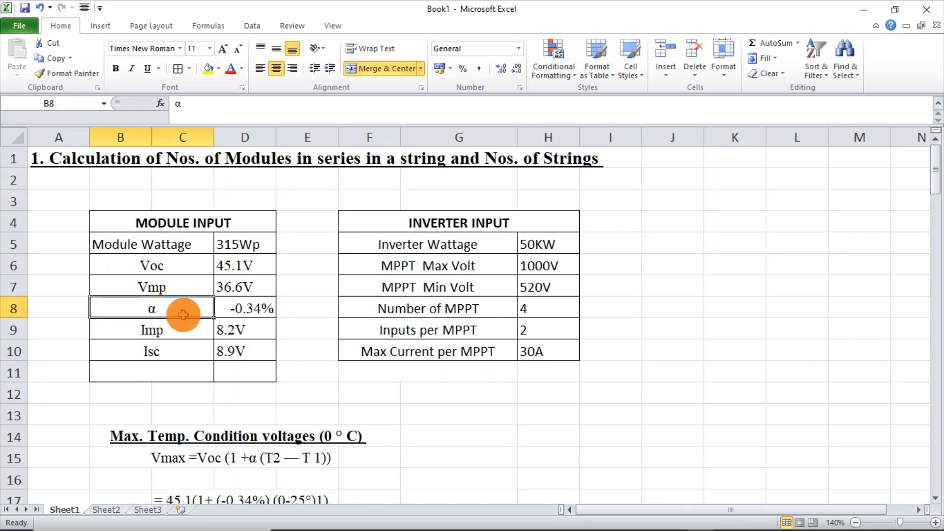
left_click(731, 311)
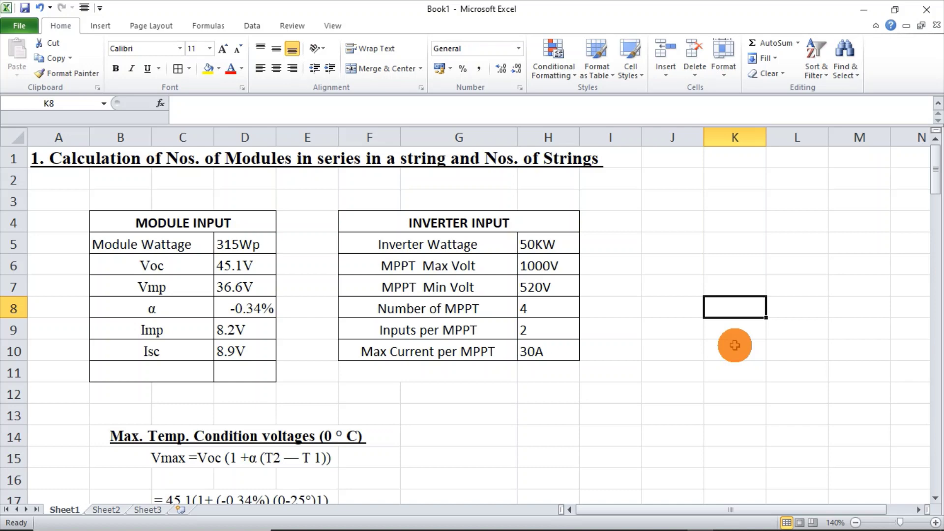
scroll(734, 345, "down", 2)
left_click(544, 326)
key("alt")
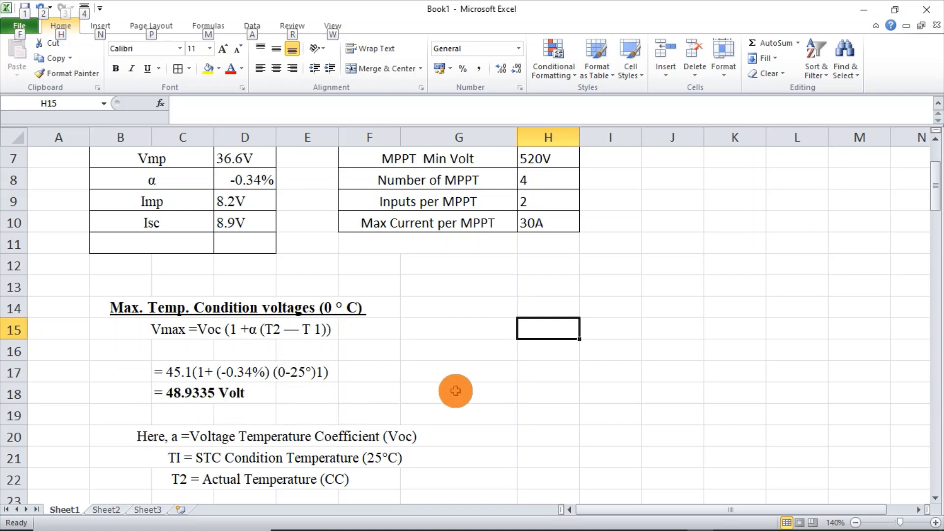
Review the Vmin calculation at 45 °C and how Vmax and Vmin determine the maximum and minimum modules in series.
scroll(474, 389, "down", 4)
left_click(560, 317)
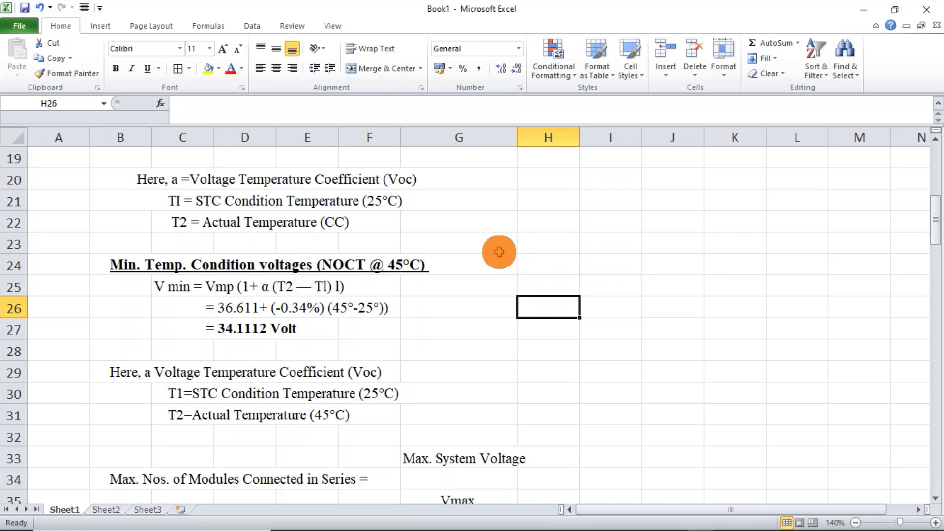
left_click(606, 317)
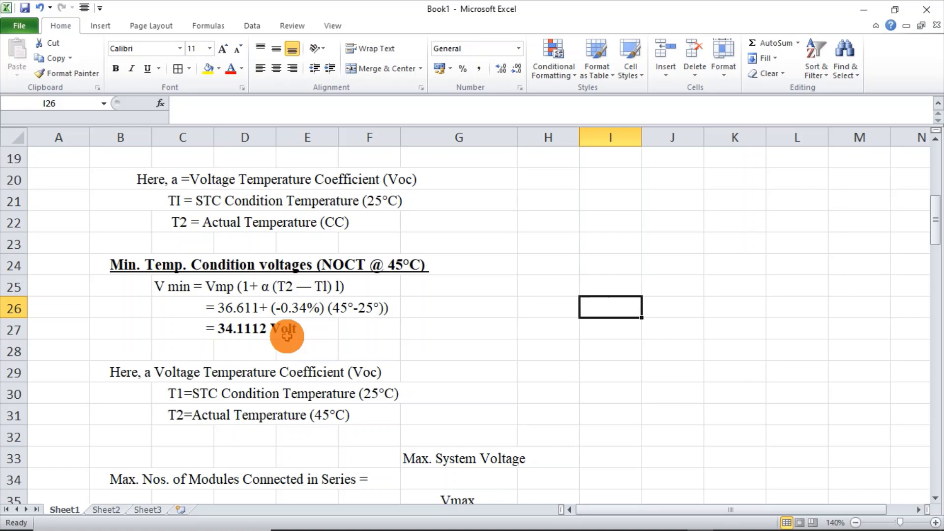
key("Down")
key("Down")
key("Right")
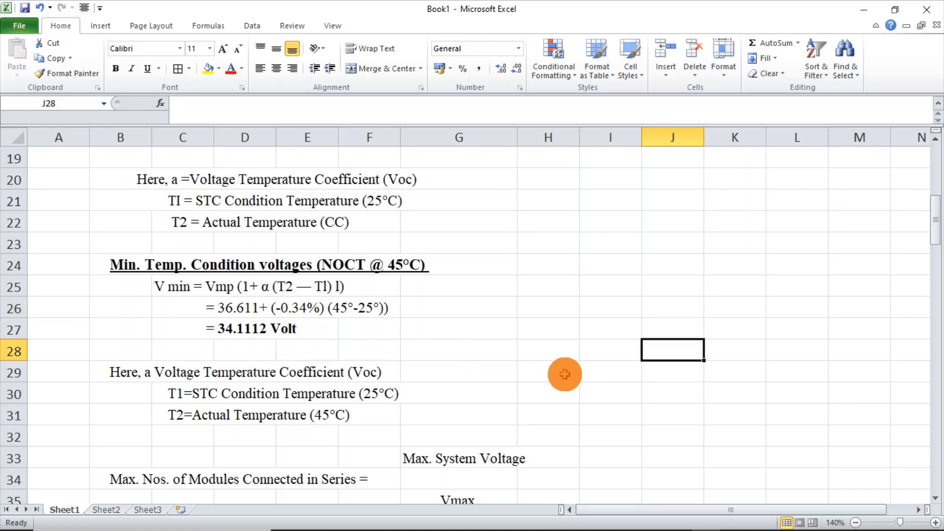
scroll(560, 373, "down", 4)
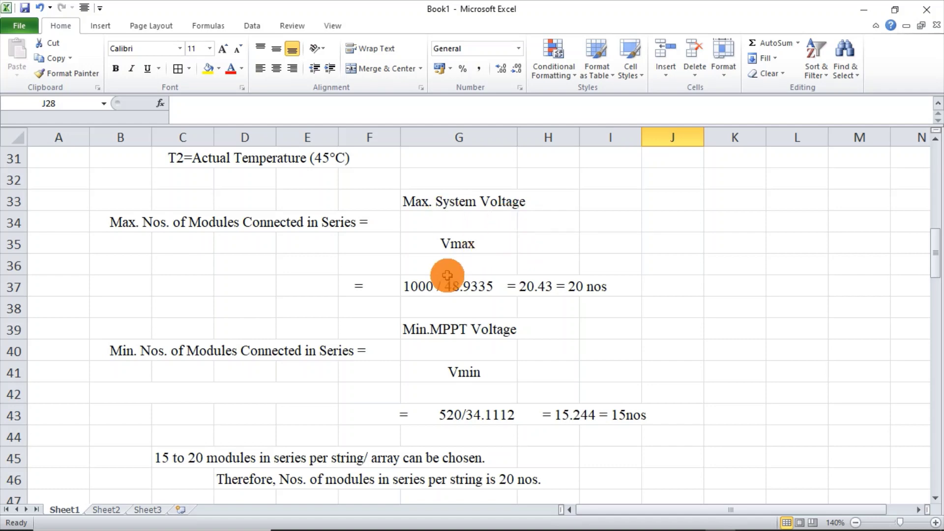
scroll(476, 250, "up", 4)
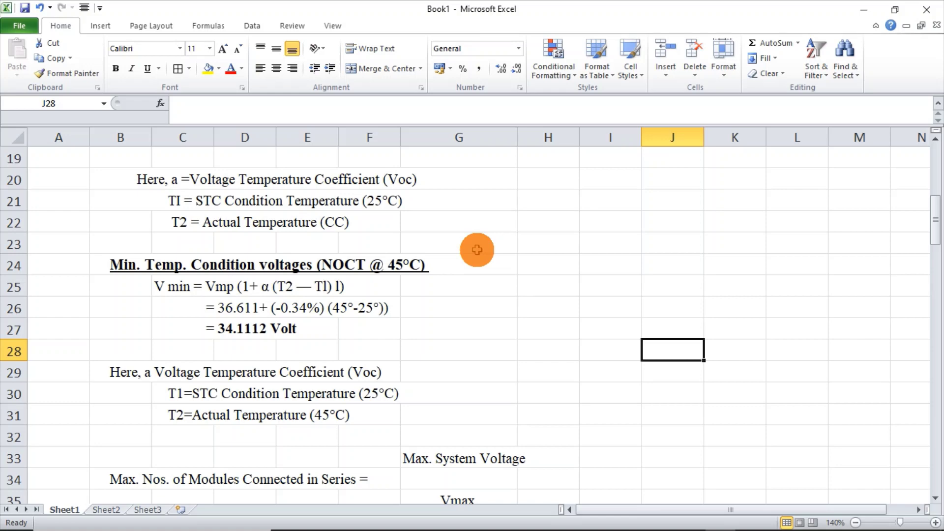
scroll(476, 250, "up", 2)
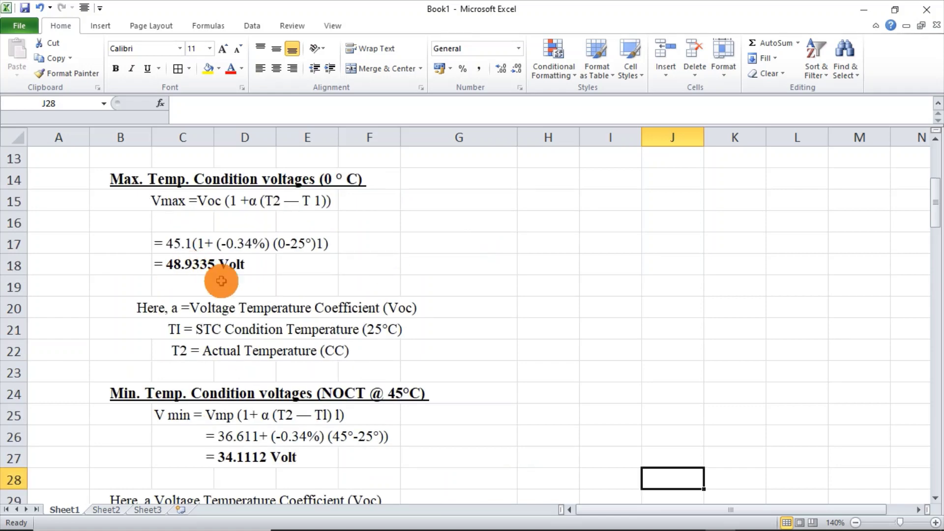
scroll(258, 283, "down", 4)
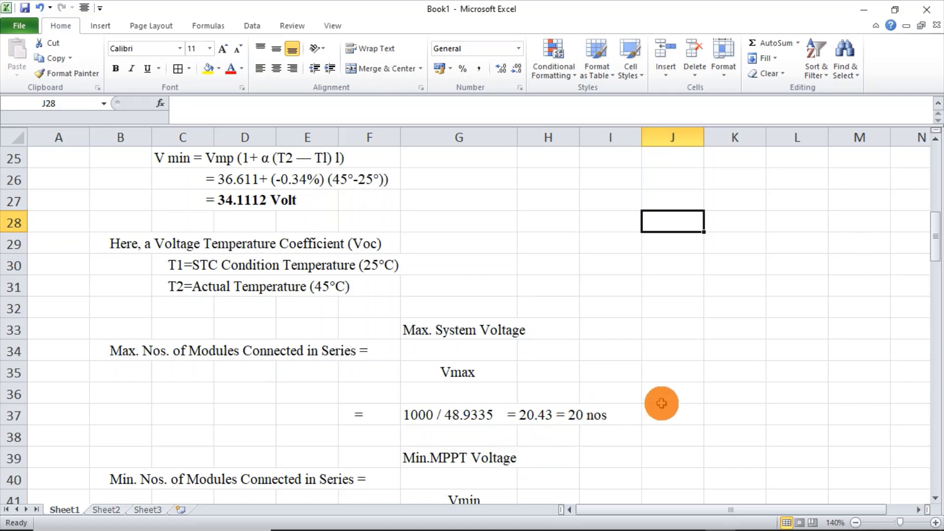
scroll(690, 385, "down", 2)
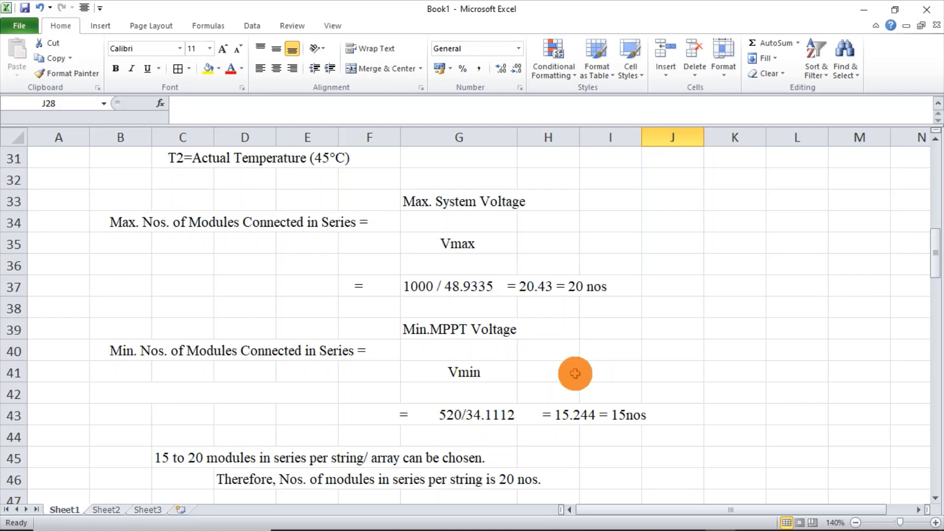
scroll(578, 373, "up", 2)
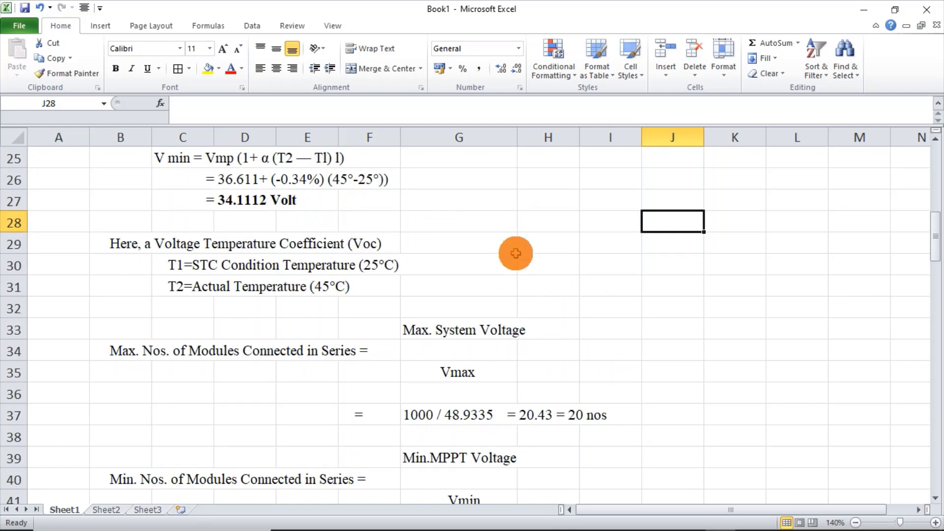
scroll(512, 248, "down", 4)
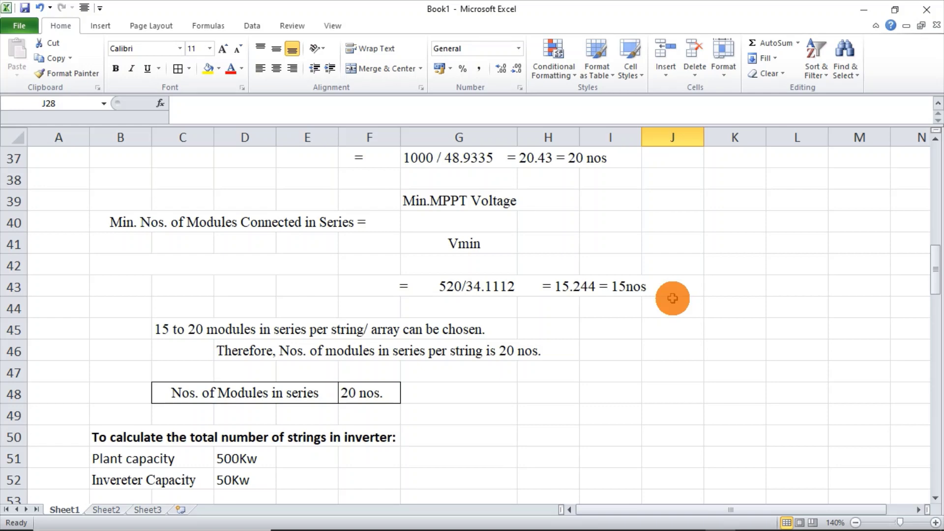
Review the inverter, module and string count calculations, checking them against the number of MPPTs and inputs per MPPT.
scroll(672, 298, "down", 2)
left_click(557, 303)
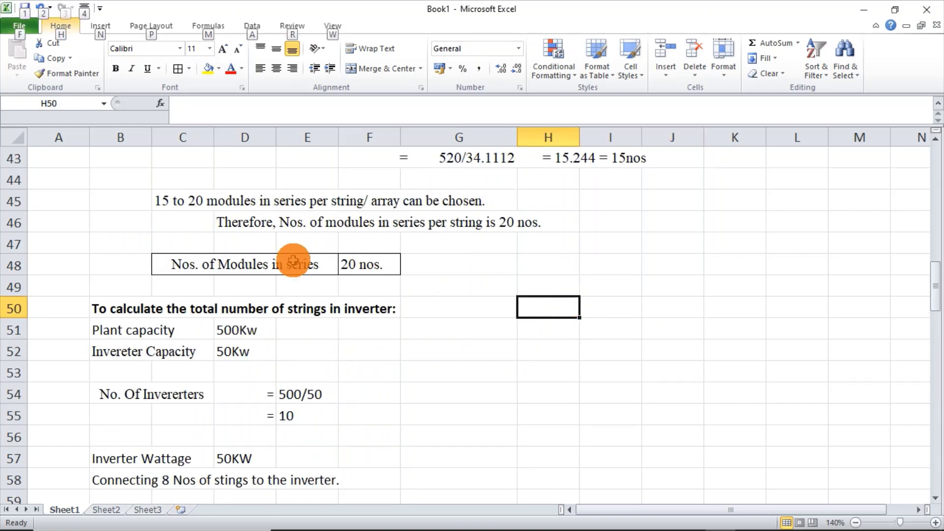
key("alt")
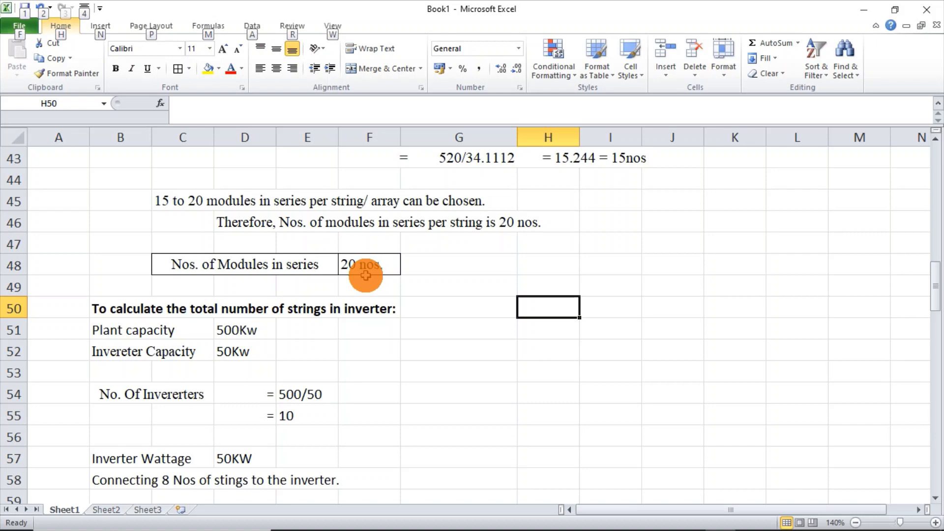
left_click(519, 289)
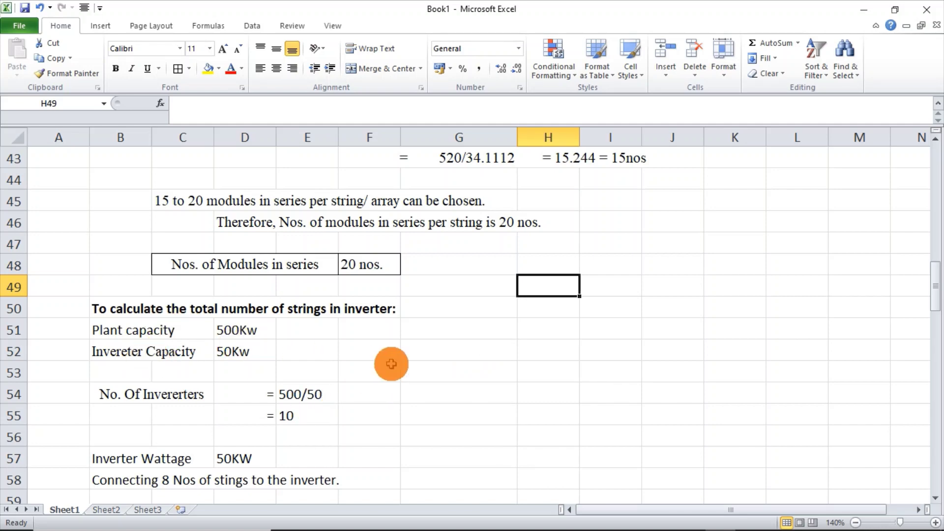
scroll(391, 363, "down", 2)
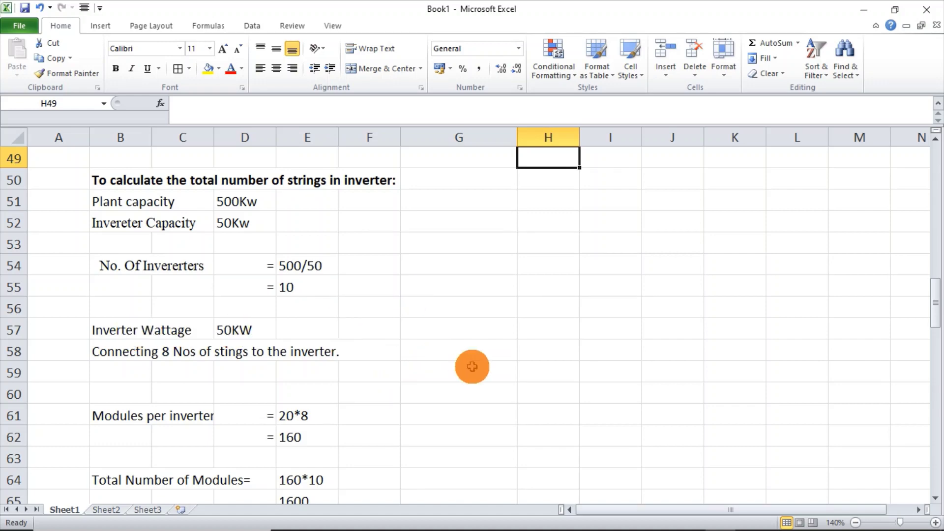
scroll(605, 355, "down", 2)
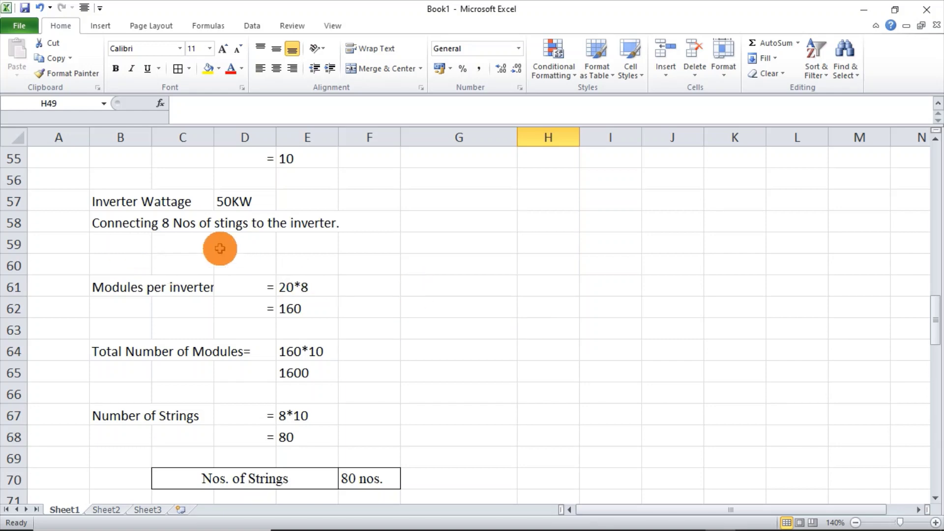
scroll(485, 262, "up", 18)
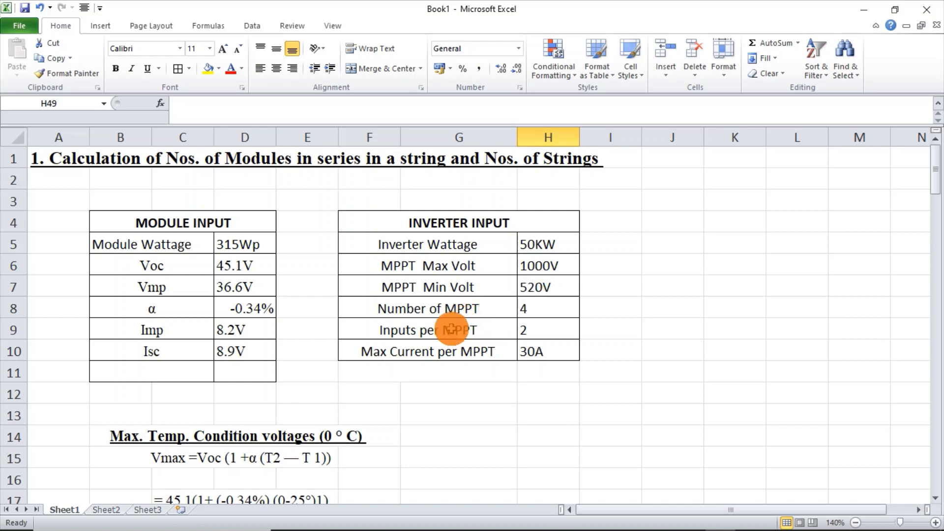
key("ctrl+End")
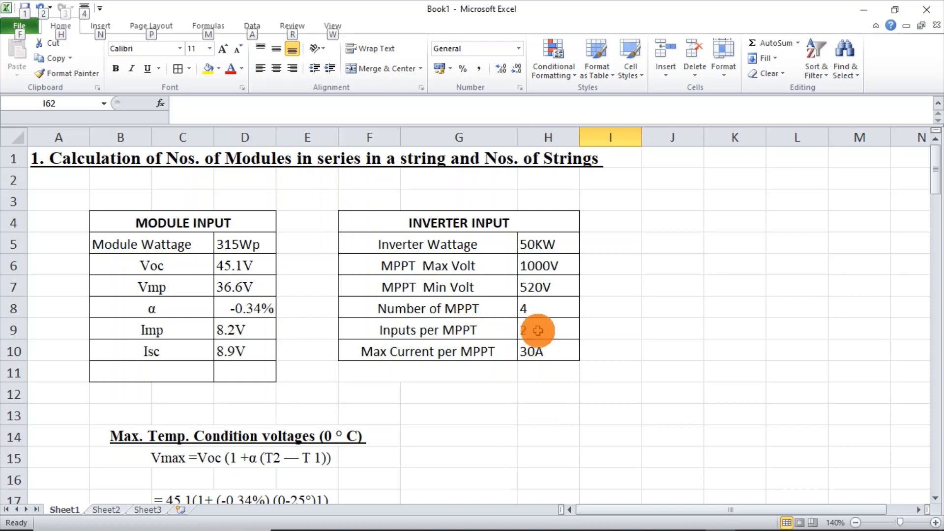
key("alt")
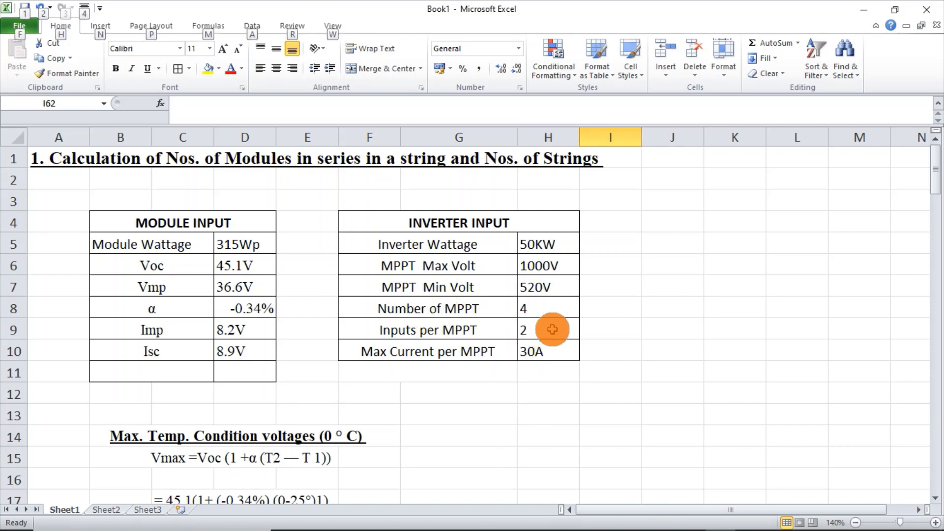
scroll(632, 332, "down", 14)
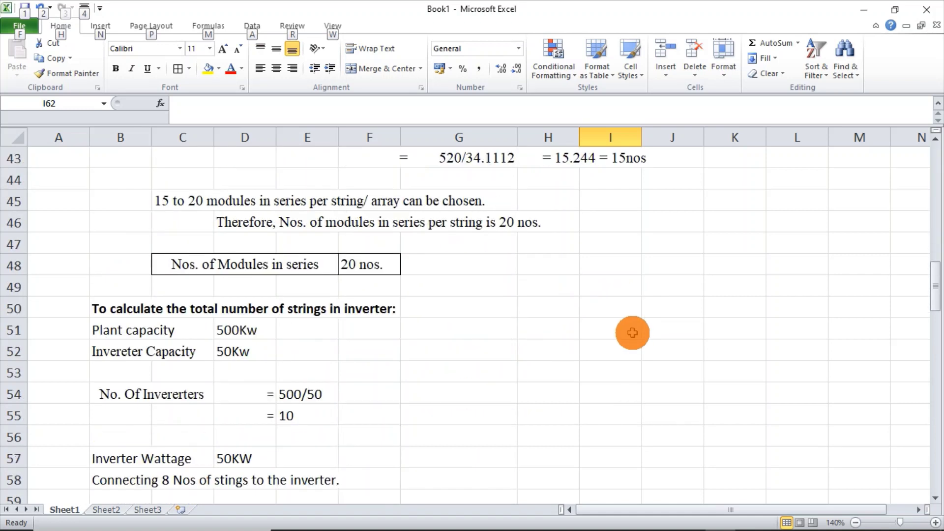
scroll(632, 332, "down", 2)
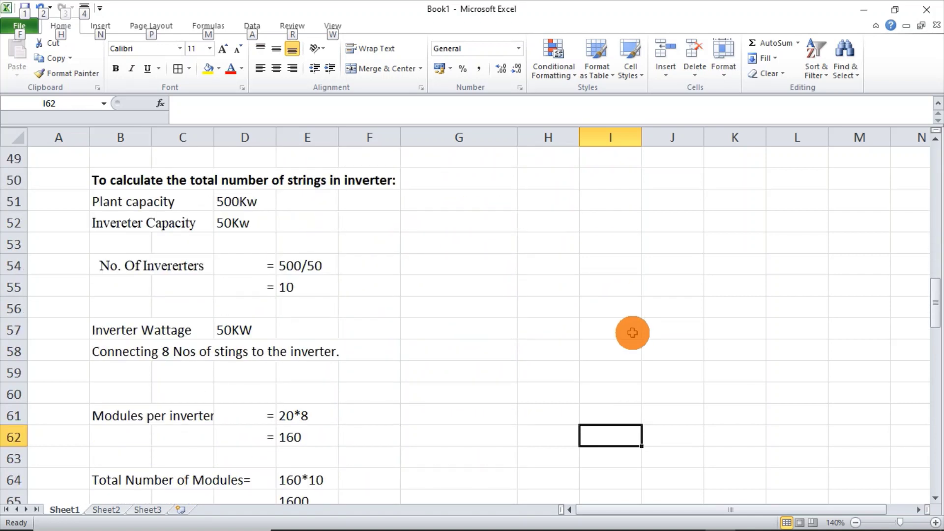
scroll(632, 333, "down", 2)
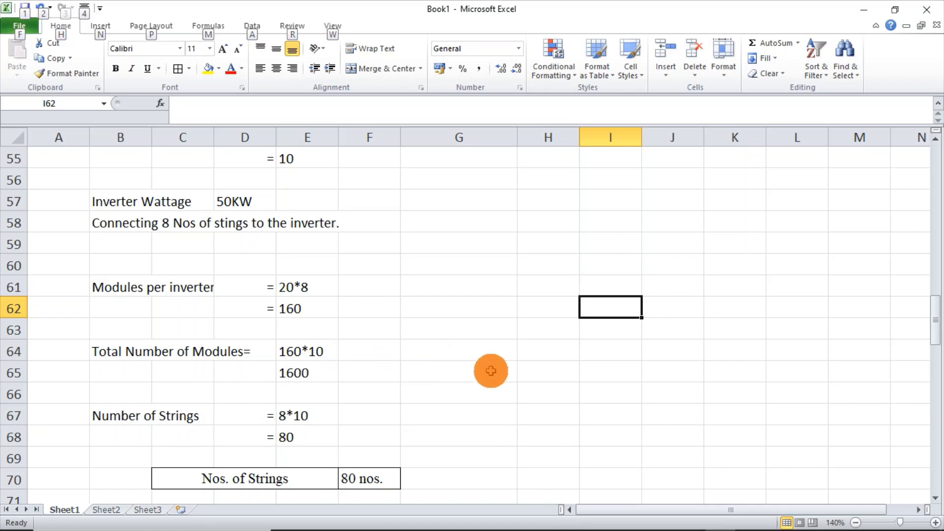
scroll(490, 370, "down", 2)
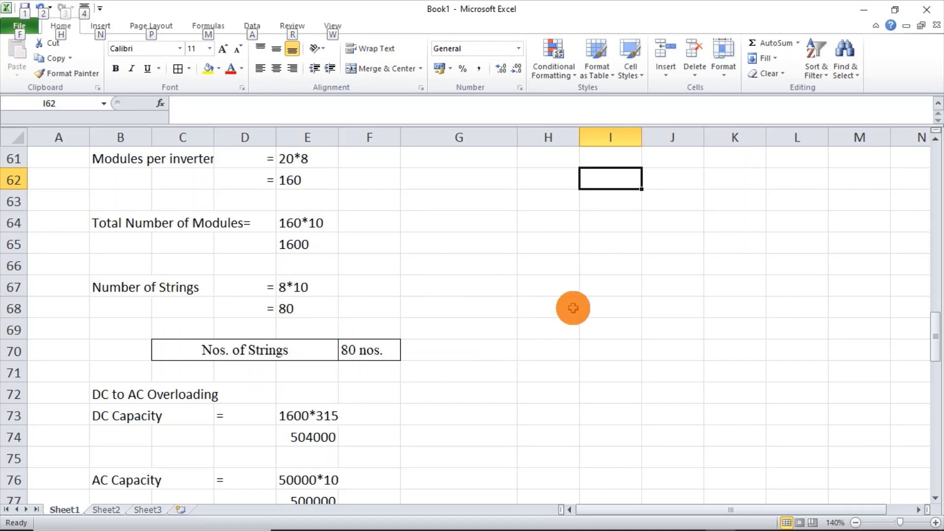
Enter the label "I/P" in cells G13 and G14, below the inverter input table.
key("Page_Up")
key("Page_Up")
key("Page_Up")
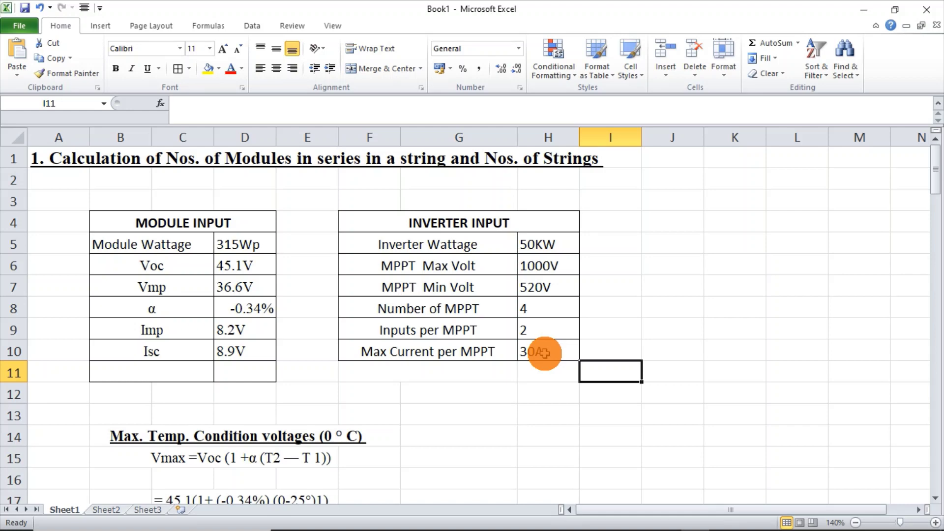
left_click(500, 413)
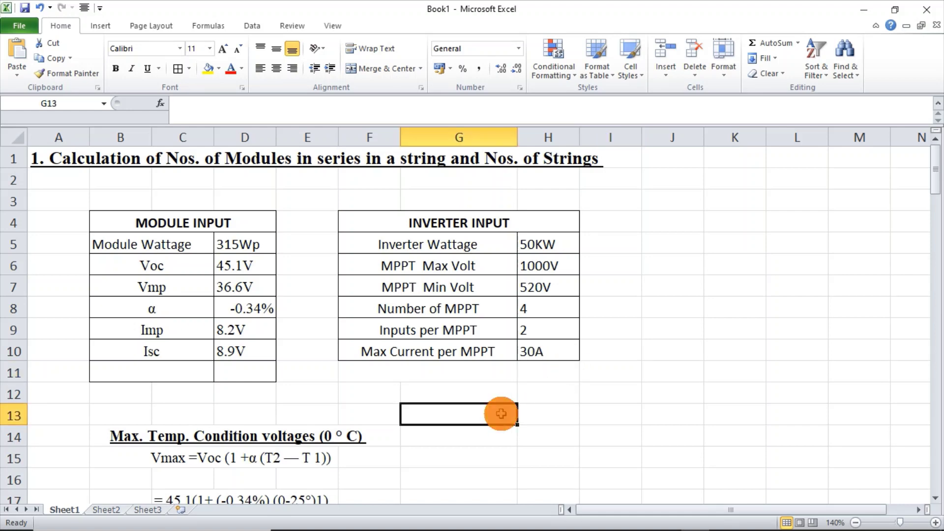
type("I/P")
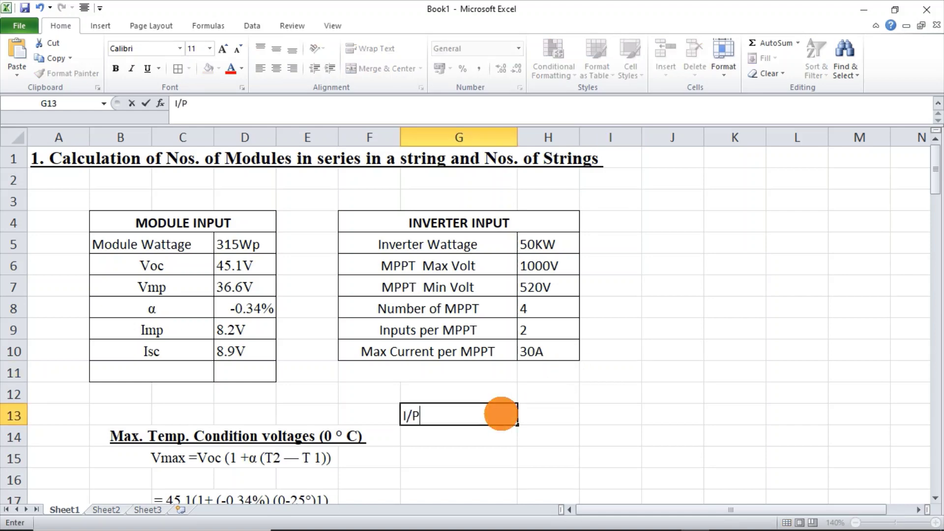
key("Return")
type("I/P")
Enter 9 beside each I/P label, in cells H13 and H14.
left_click(523, 414)
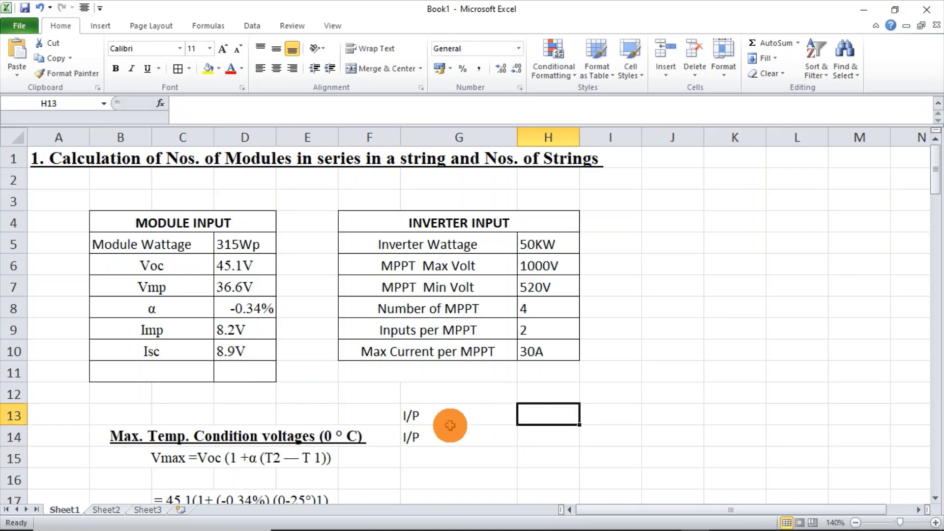
type("9")
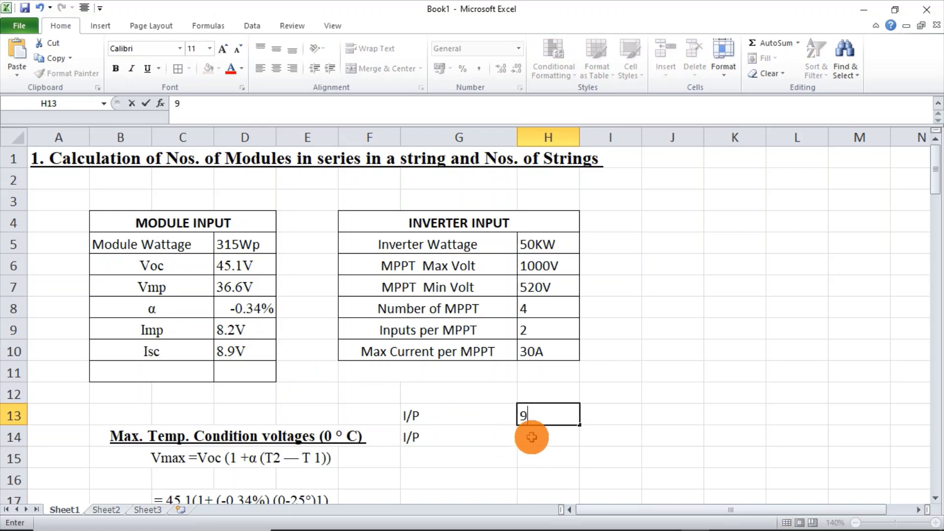
left_click(531, 436)
type("9")
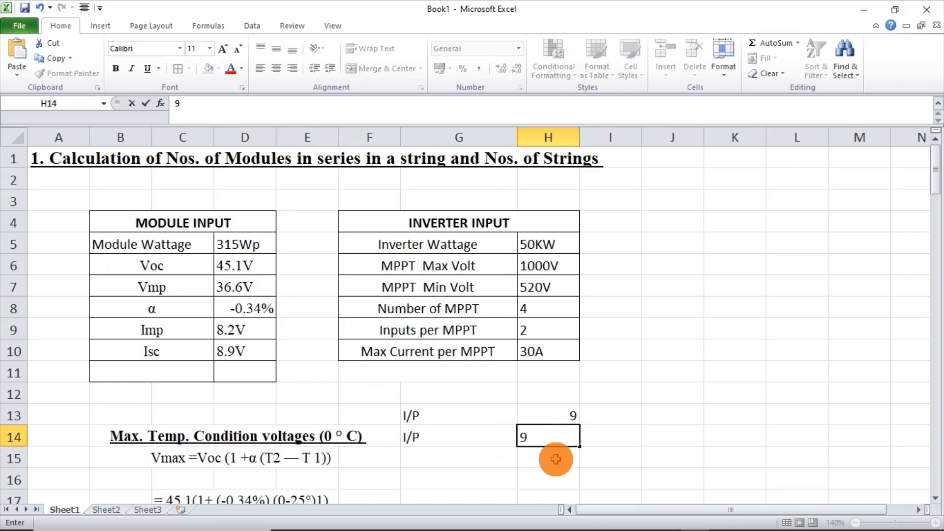
left_click(567, 466)
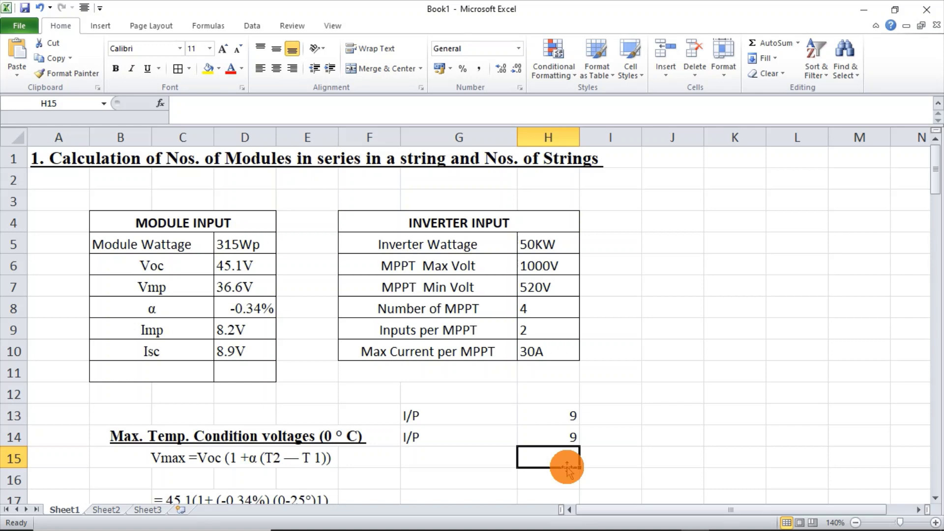
Enter 18 in cell H15 as the total of the two I/P currents.
type("18")
left_click(610, 473)
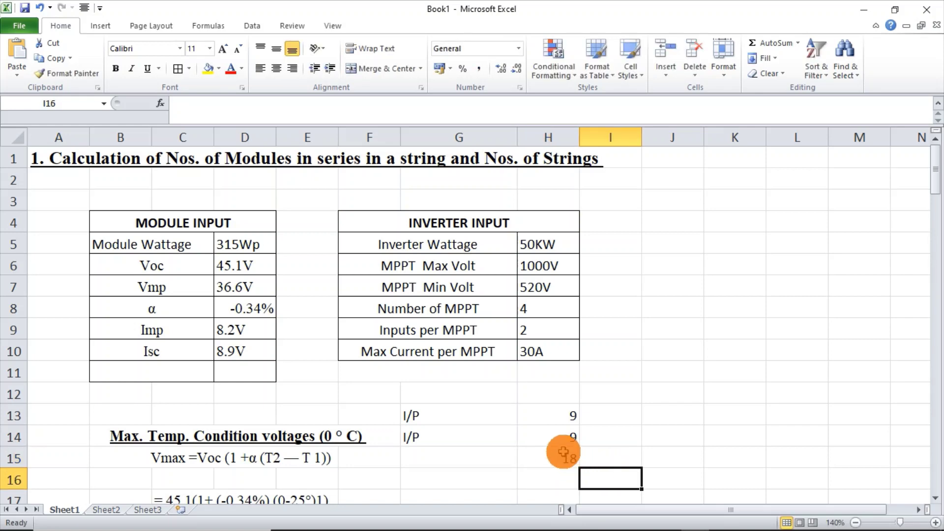
left_click(564, 452)
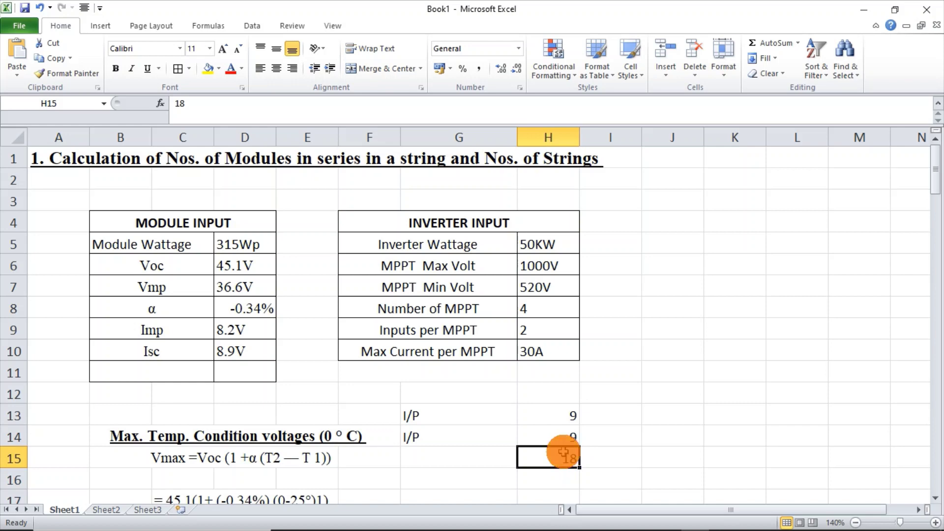
Calculate =18*1.5 in cell H16 and enter the 30 limit beside it in I16.
left_click(556, 480)
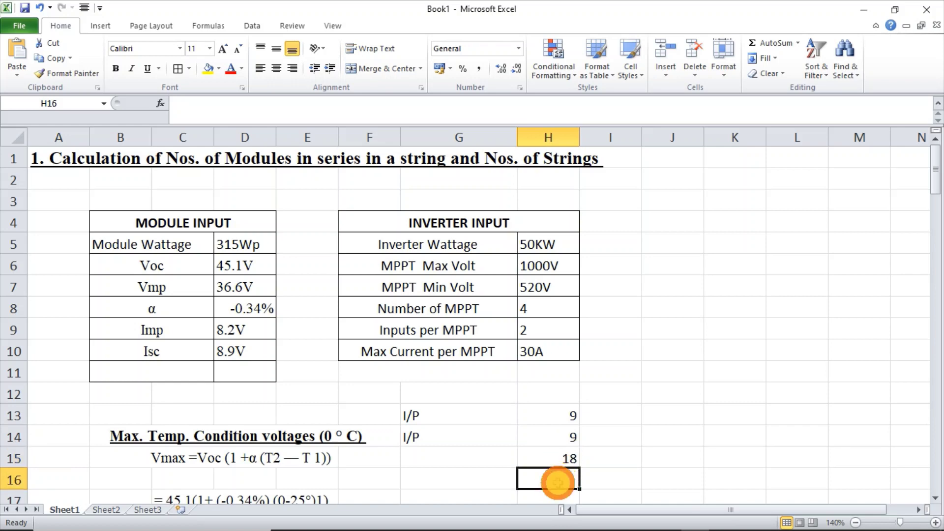
type("=")
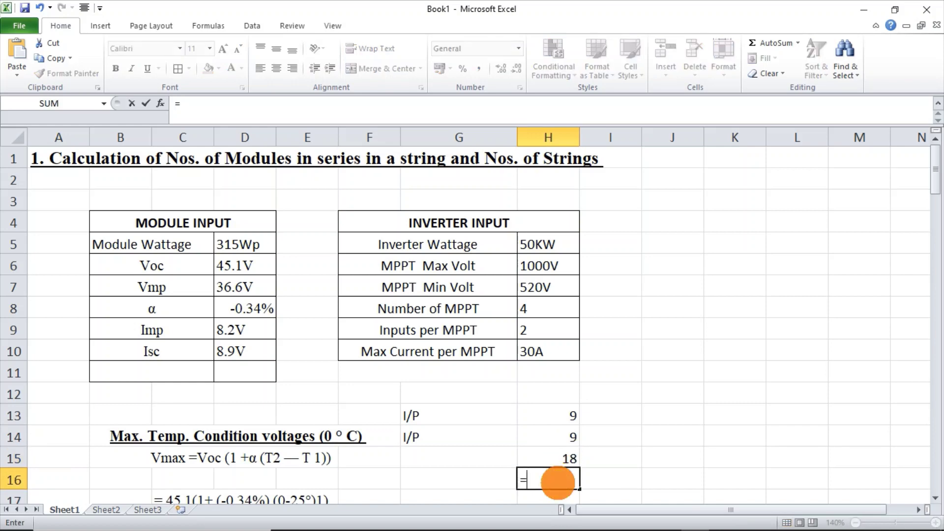
type("18*1.5")
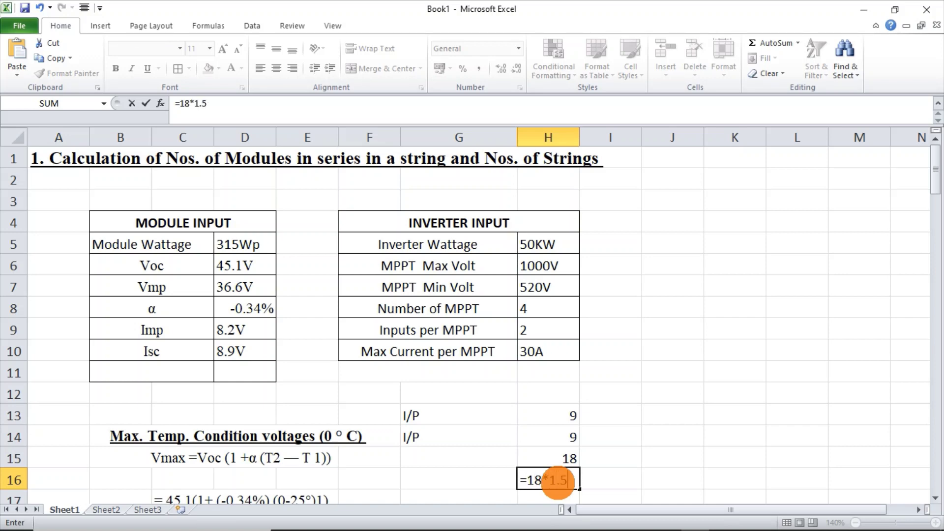
key("Return")
left_click(610, 459)
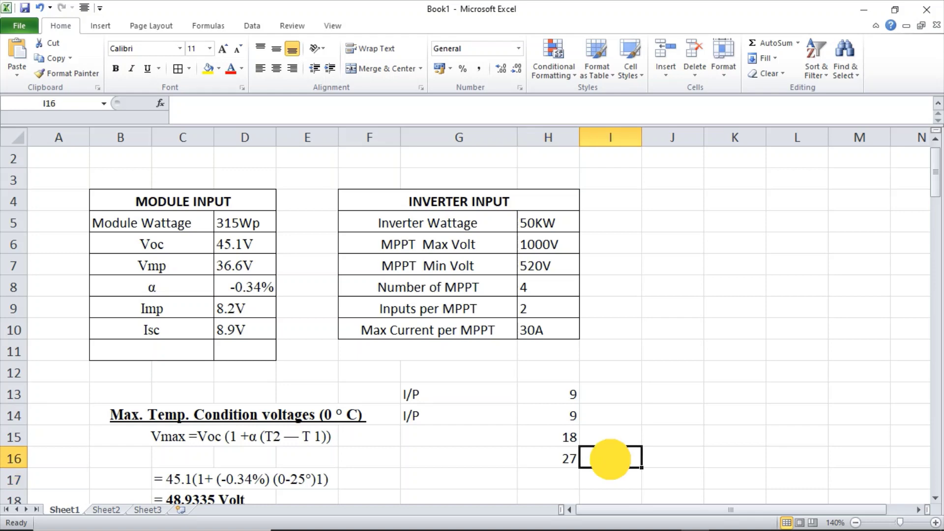
type("30")
key("Return")
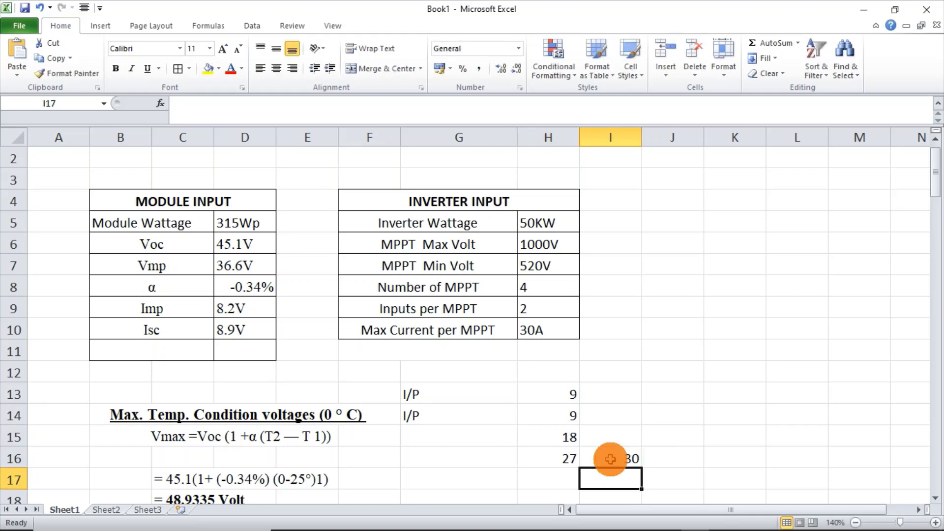
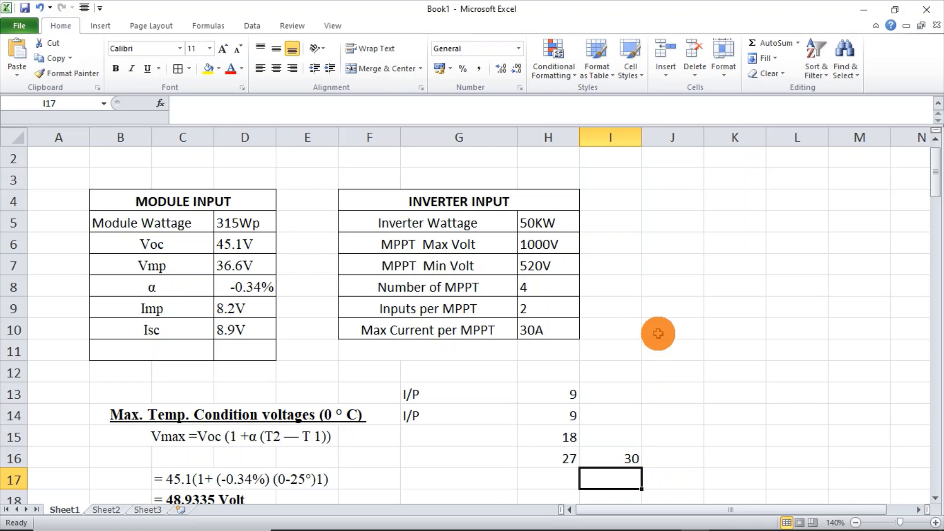
Enter 60A in cell L10 as an alternative maximum current per MPPT.
left_click(790, 323)
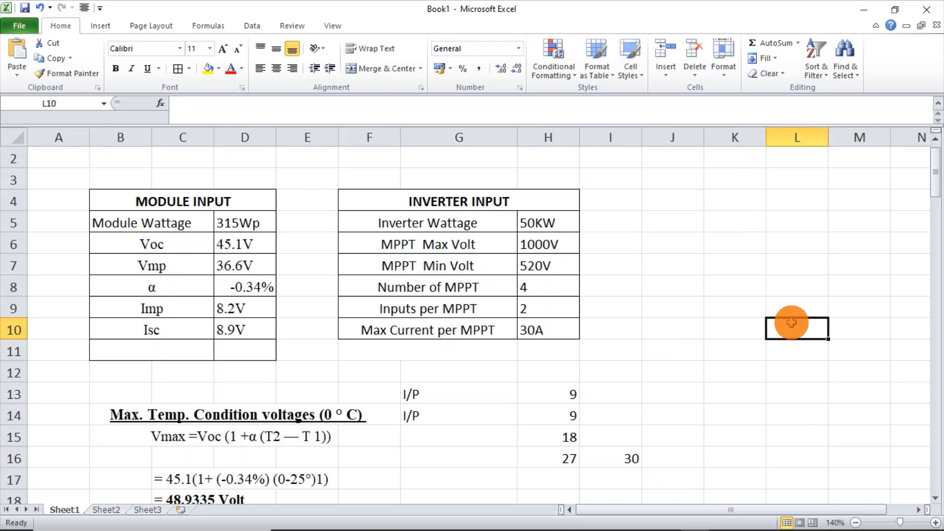
type("60")
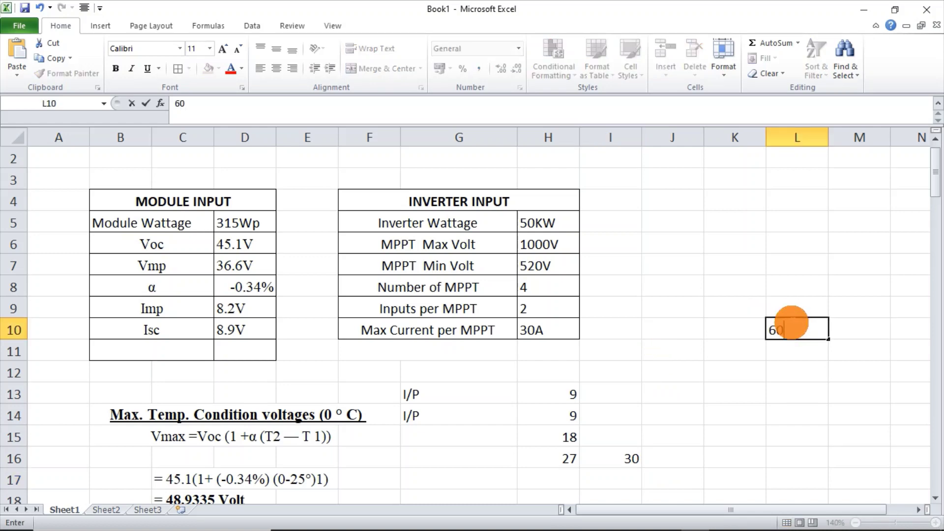
type("A")
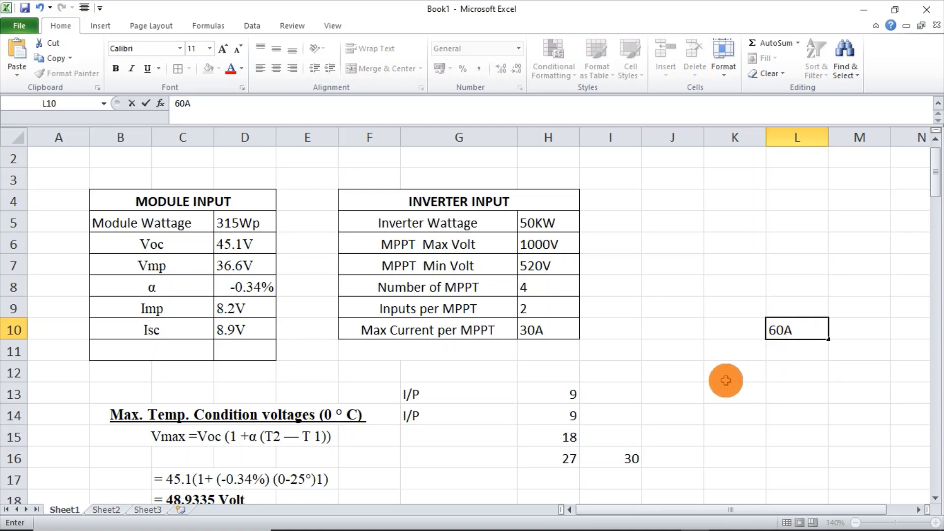
Enter 18 in cells K13 and K14 as the two input currents for the alternative case.
left_click(728, 398)
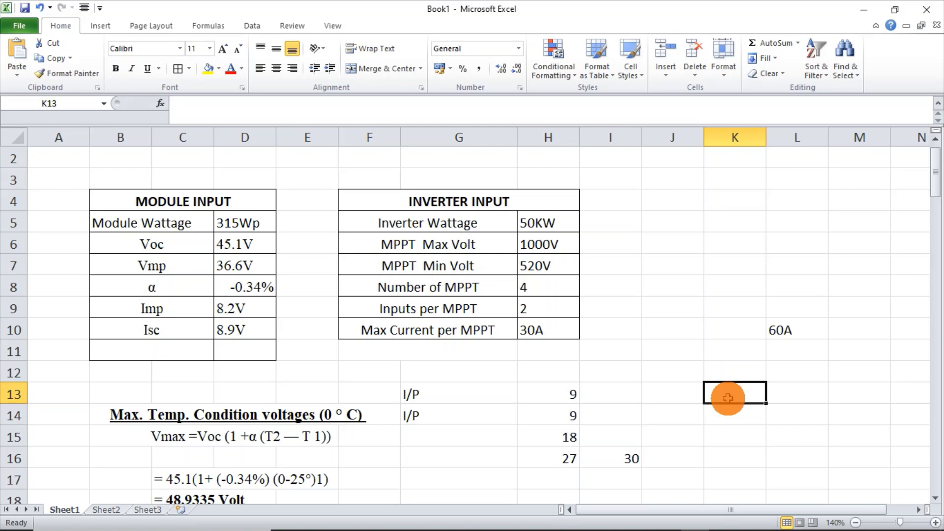
type("18")
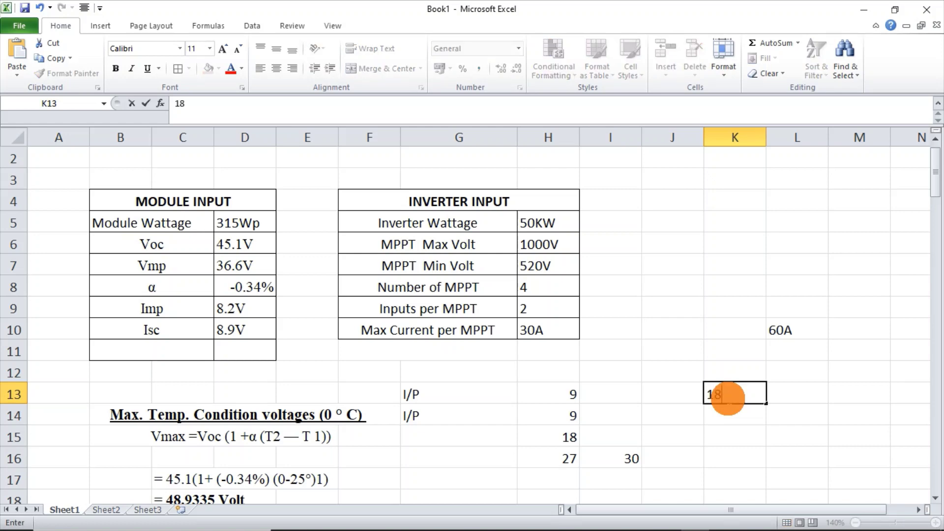
key("Return")
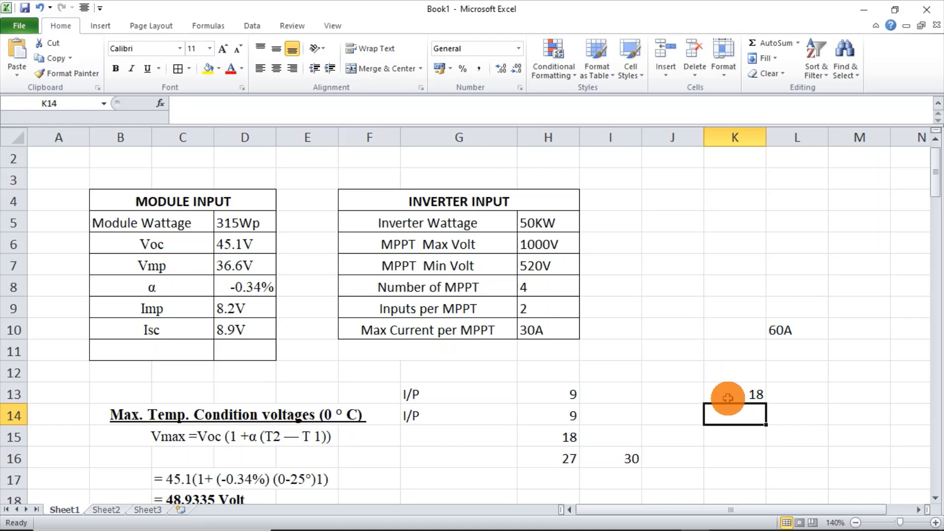
type("18")
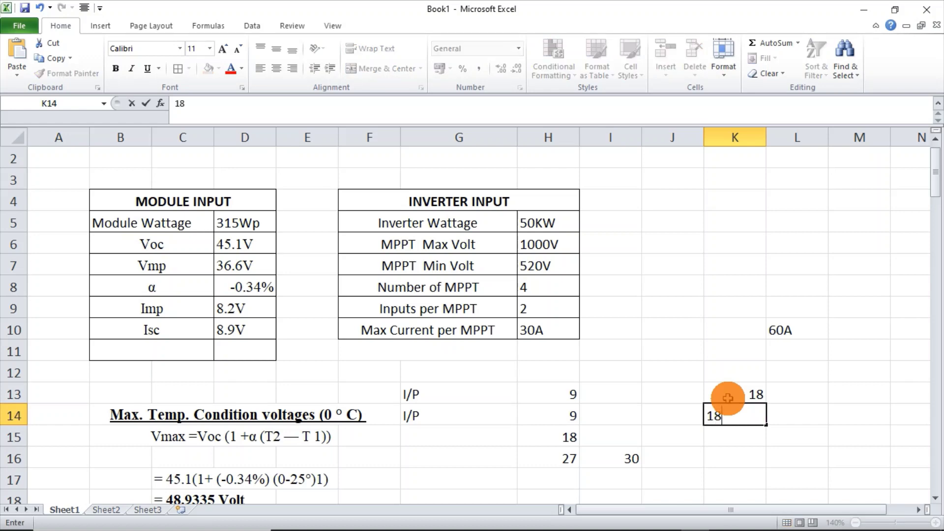
key("Return")
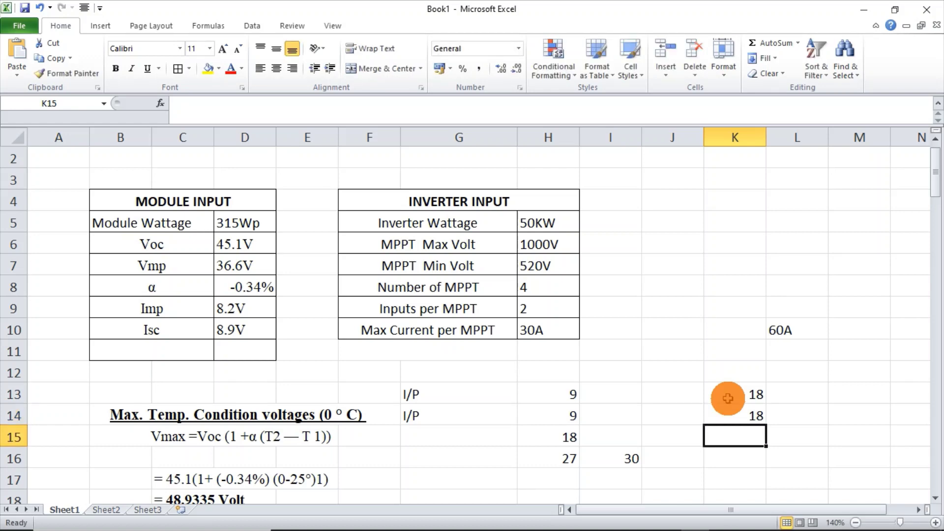
Add the two input currents in cell K15 with the formula =K13+K14.
type("=")
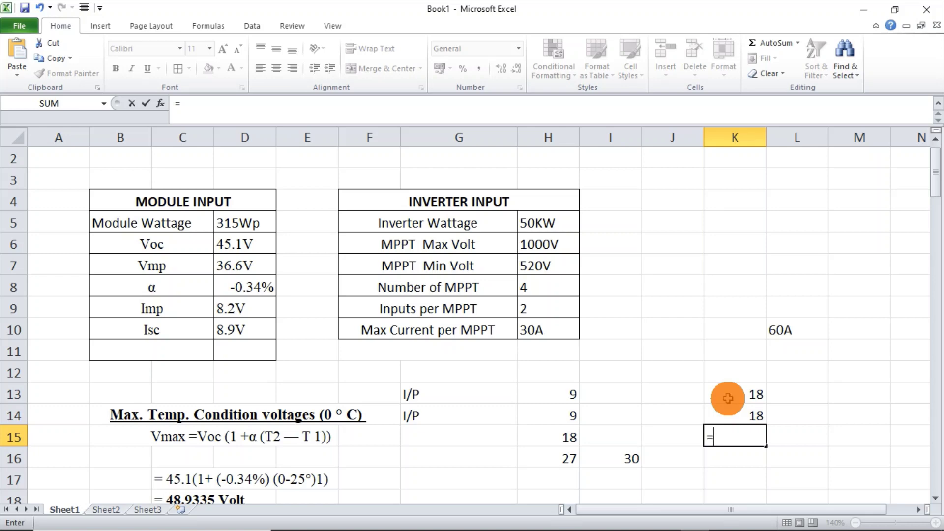
left_click(727, 398)
type("+")
left_click(733, 417)
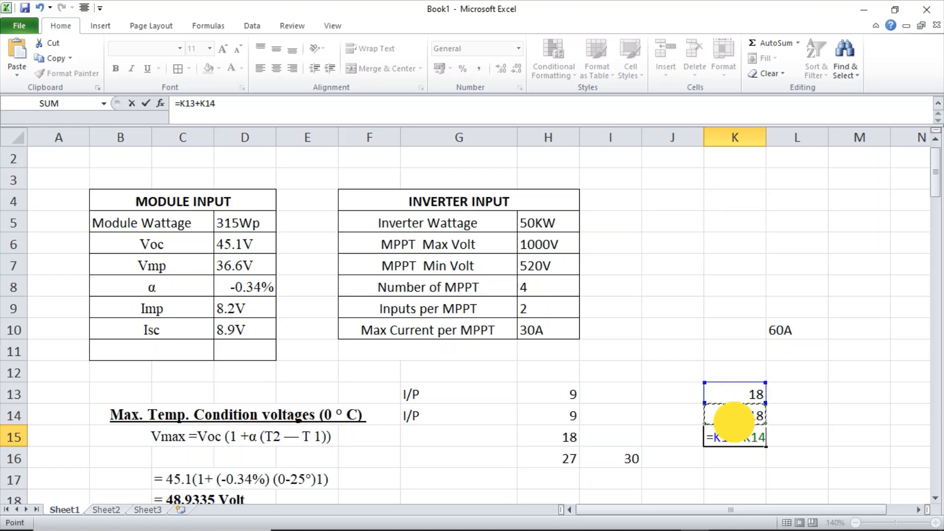
key("Return")
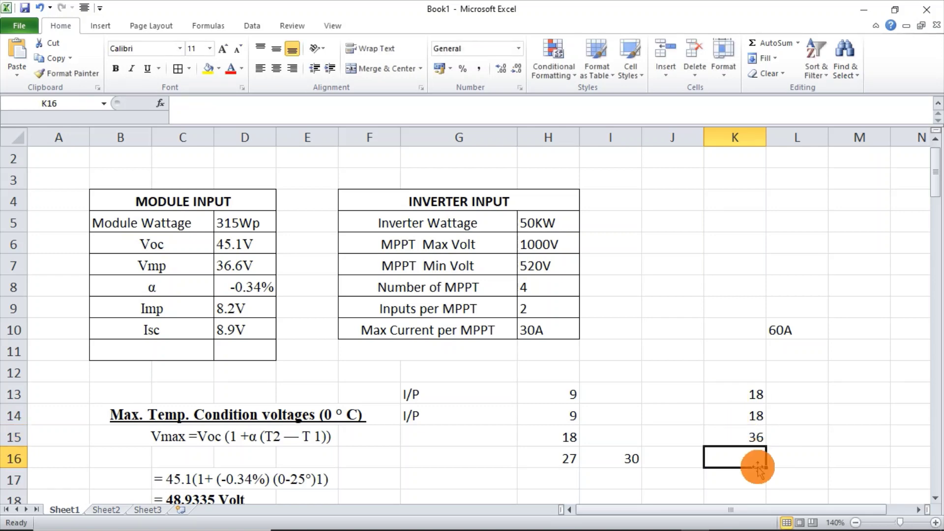
Multiply the total current by 1.5 in cell K16 with the formula =K15*1.5.
type("=")
left_click(757, 436)
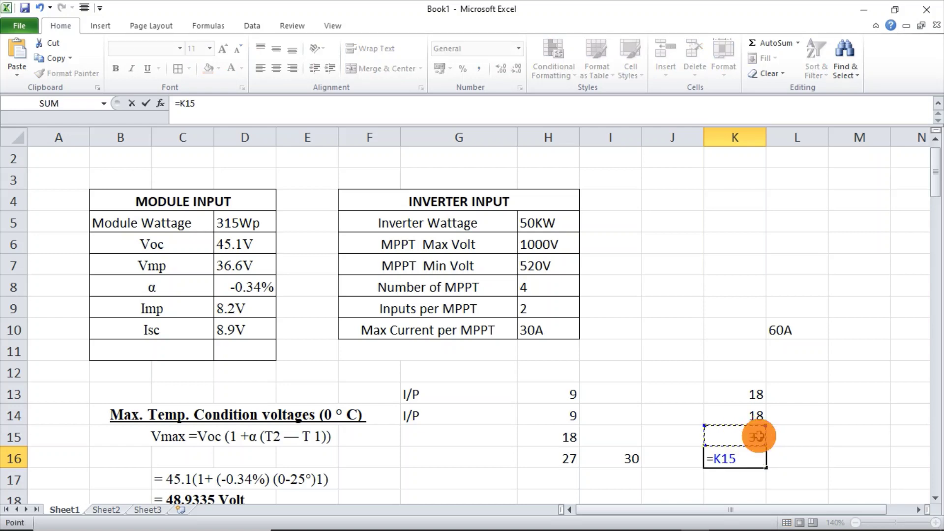
type("*1.5")
key("Return")
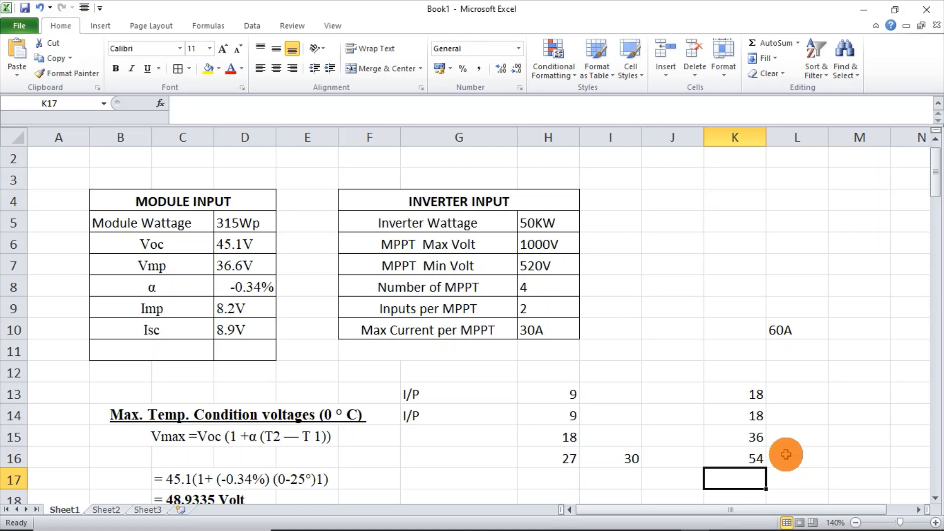
Compare the factored current in K16 with the alternative MPPT limit in L10.
left_click(741, 456)
left_click(742, 456)
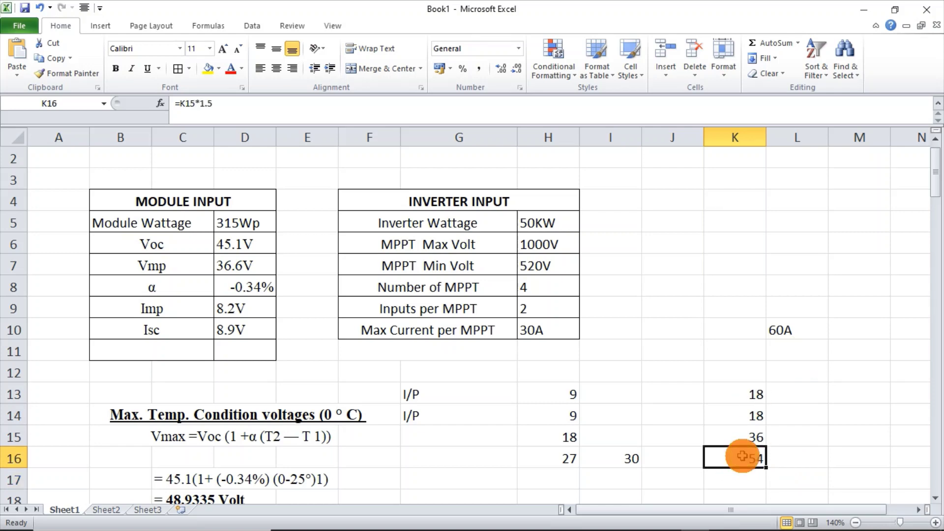
left_click(781, 328)
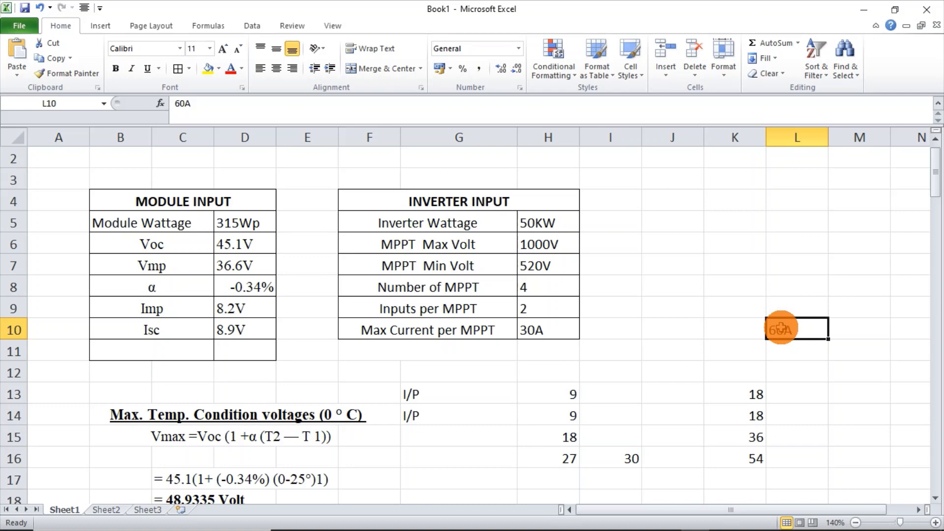
Review the DC to AC overloading section, from the DC and AC capacities to the overloading and Pnorm ratios.
left_click(549, 322)
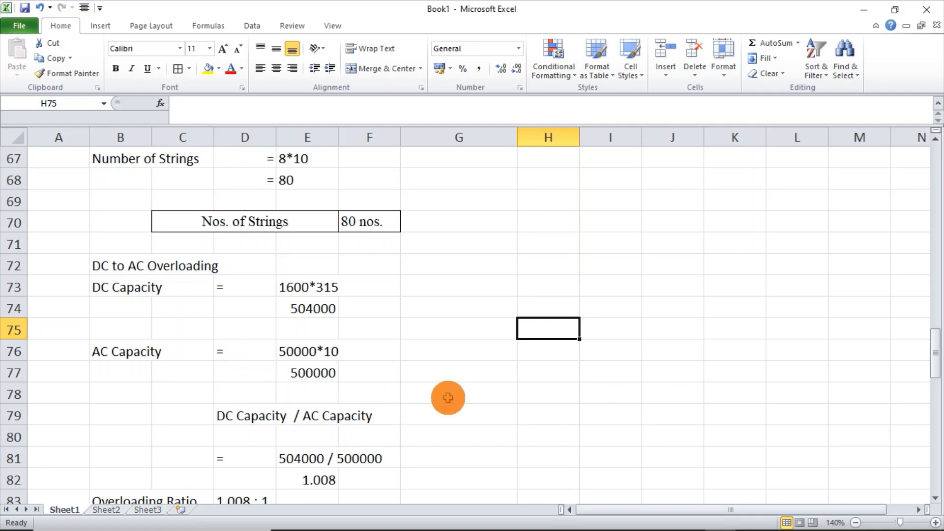
scroll(444, 396, "down", 2)
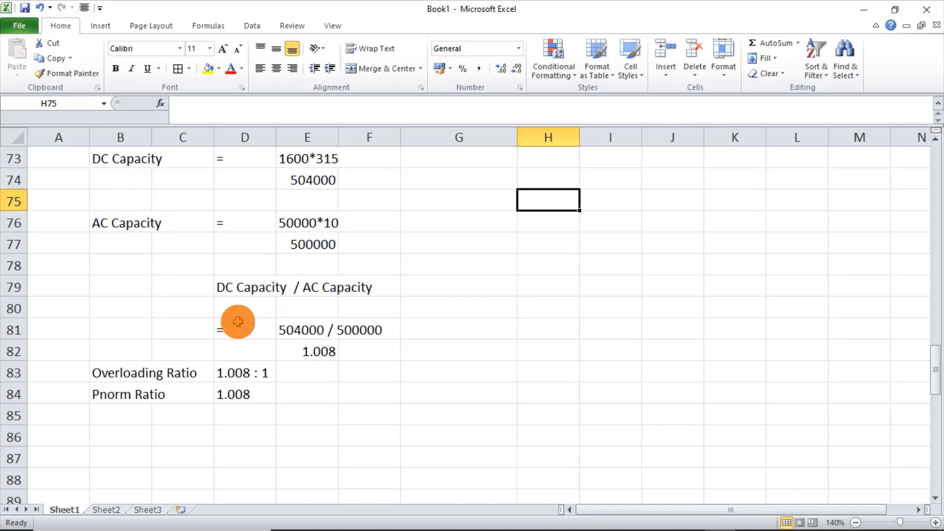
scroll(238, 322, "up", 2)
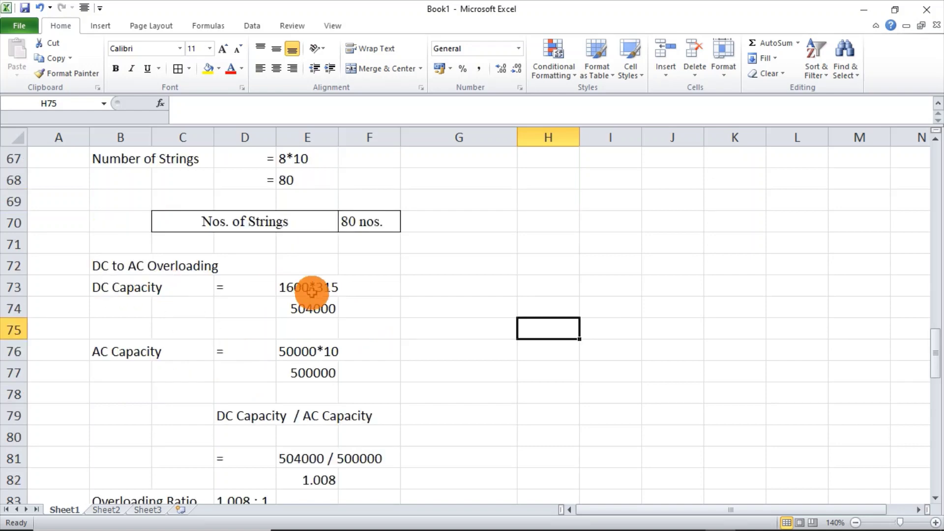
scroll(346, 310, "down", 2)
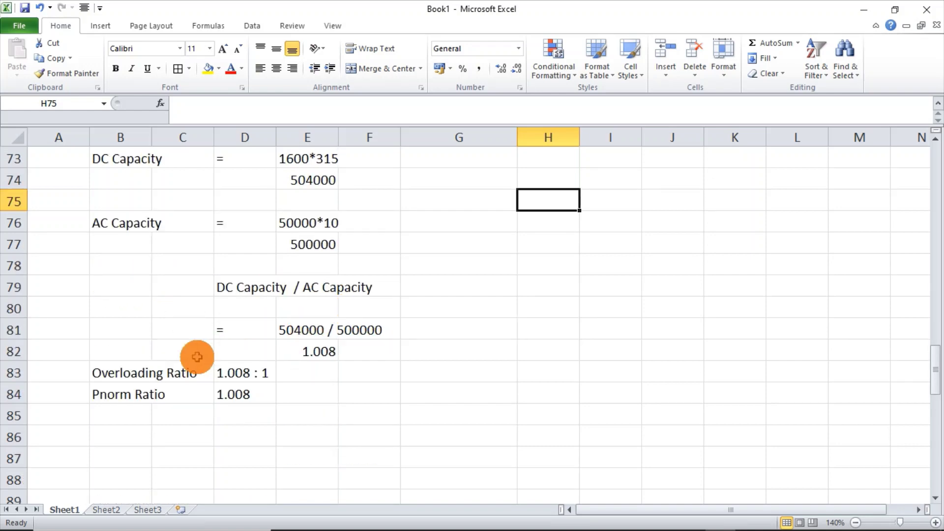